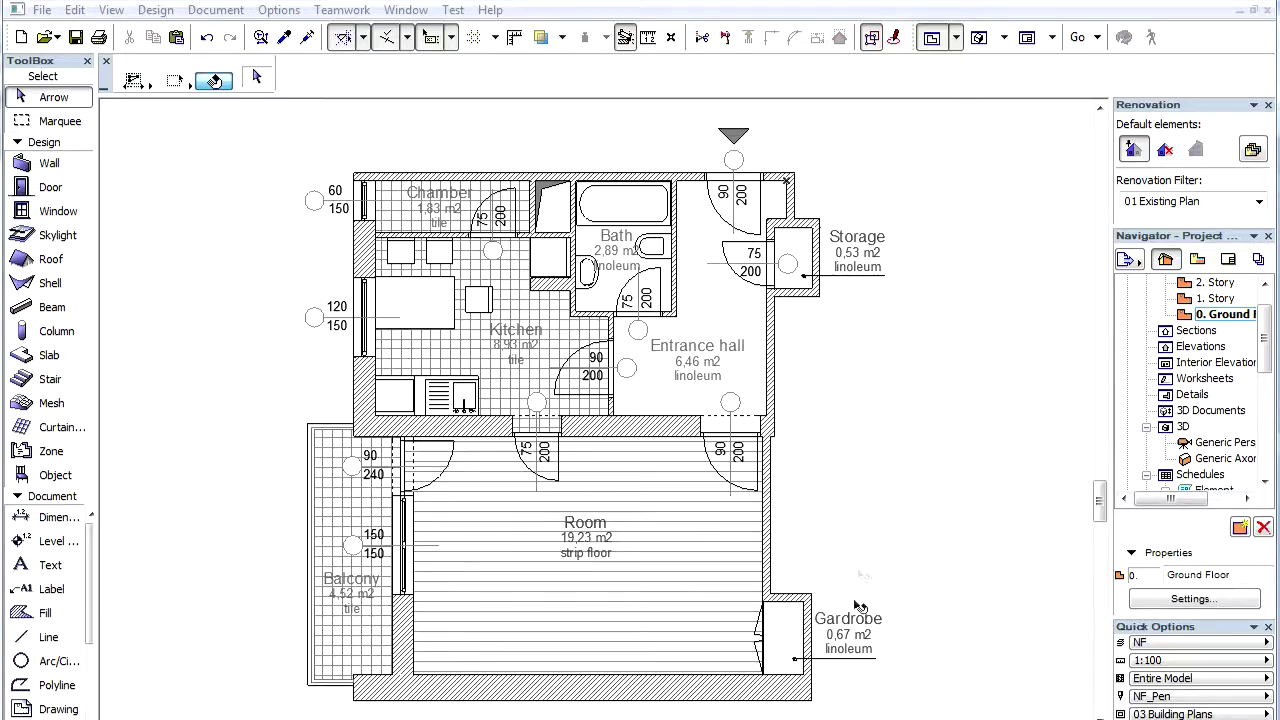
Focus the floor plan and drop down the Renovation Filter list in the Renovation palette
left_click(858, 570)
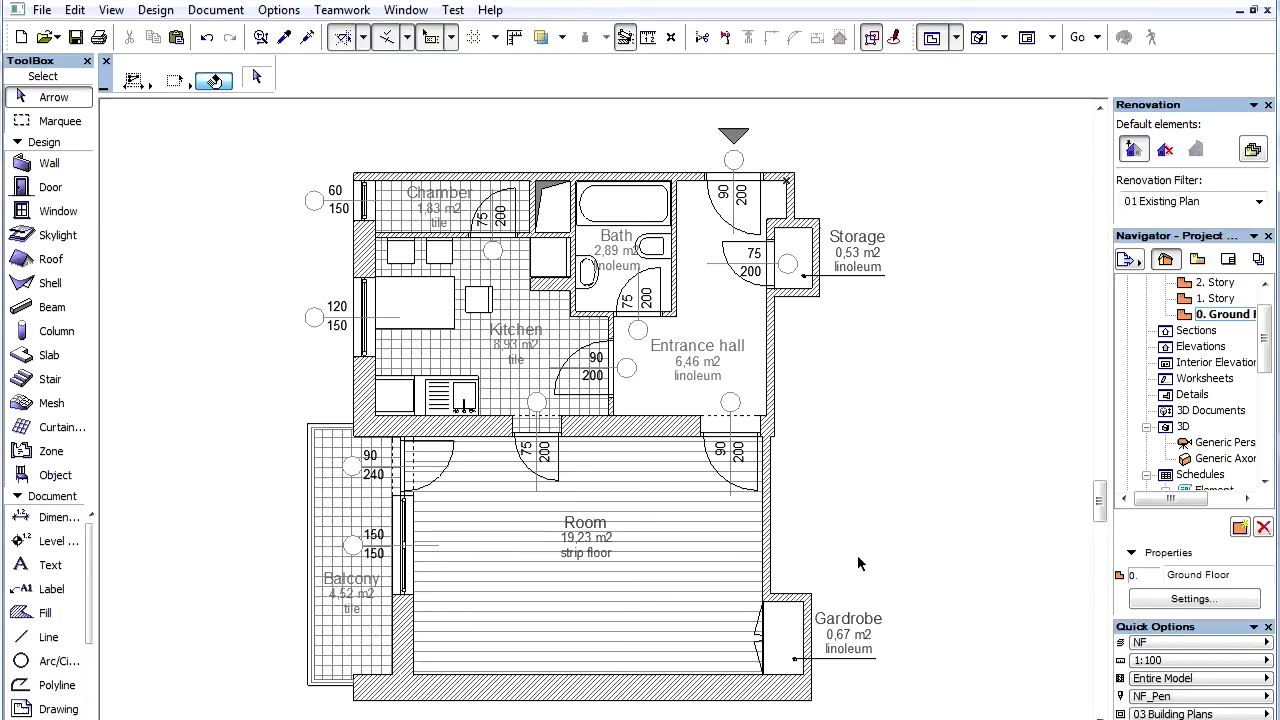
left_click(1256, 202)
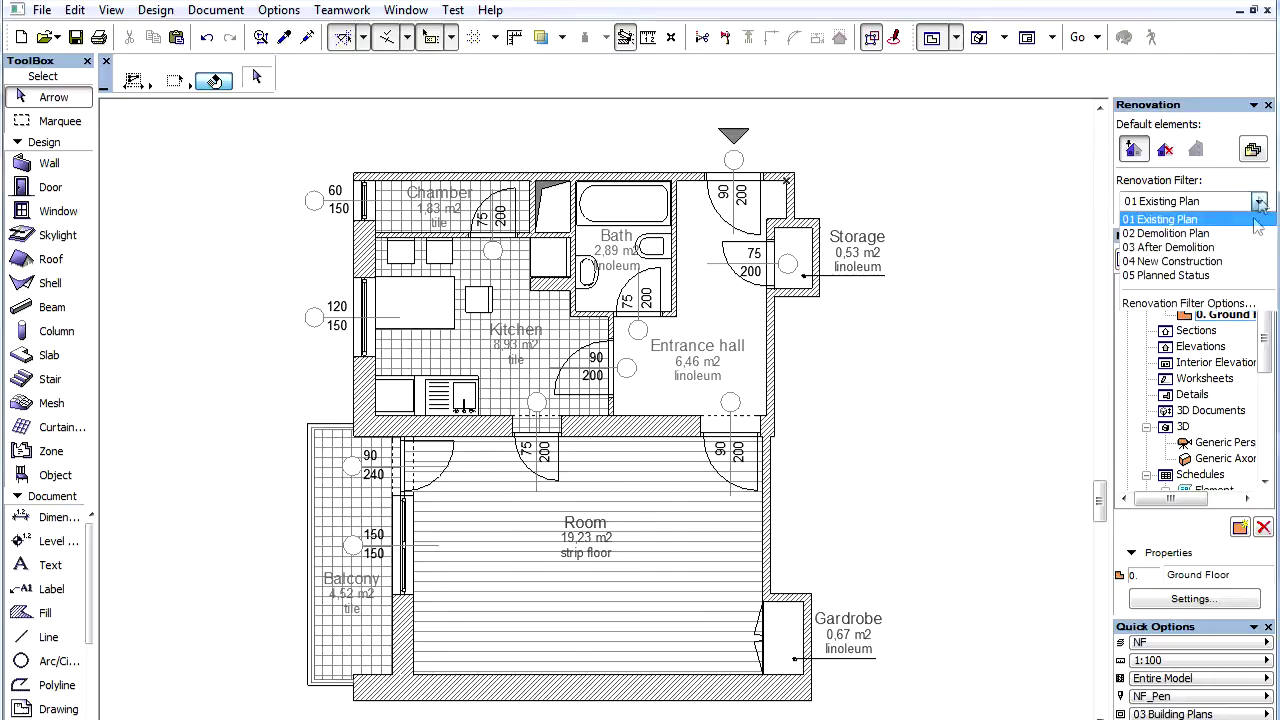
In Renovation Filter Options, set 04 New Construction to Show existing elements and Override demolished ones
left_click(1250, 304)
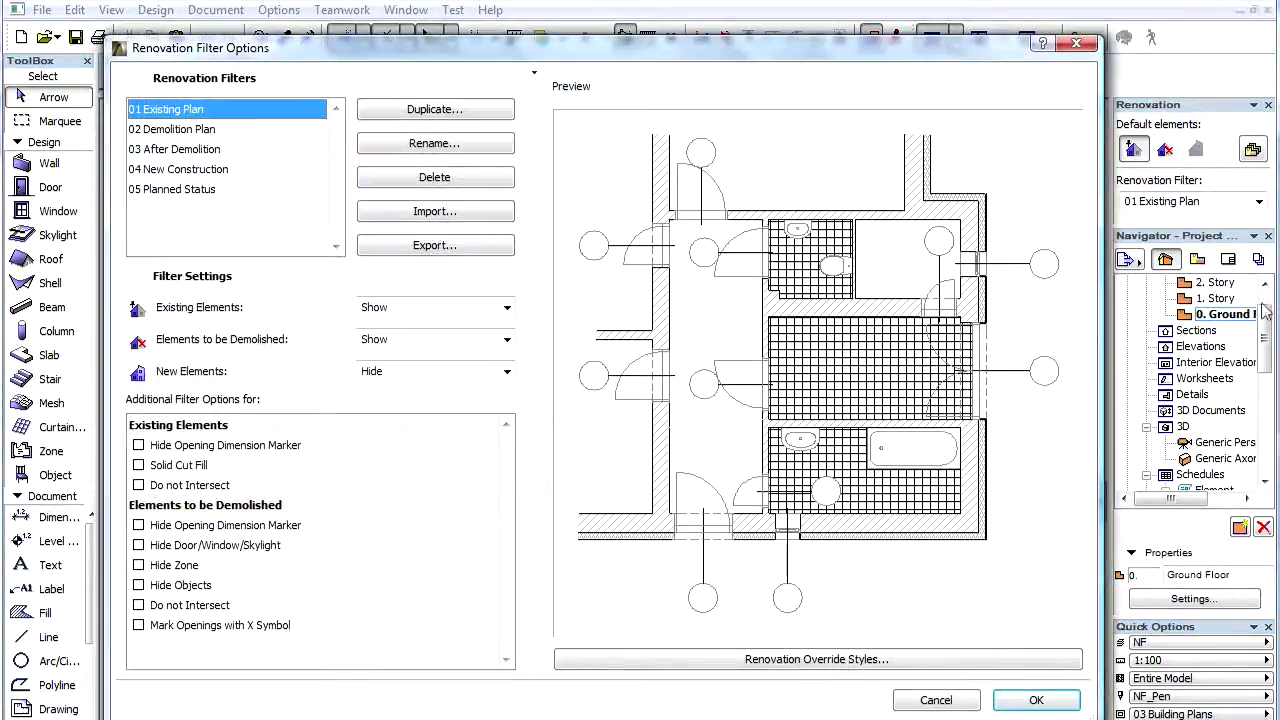
left_click(226, 172)
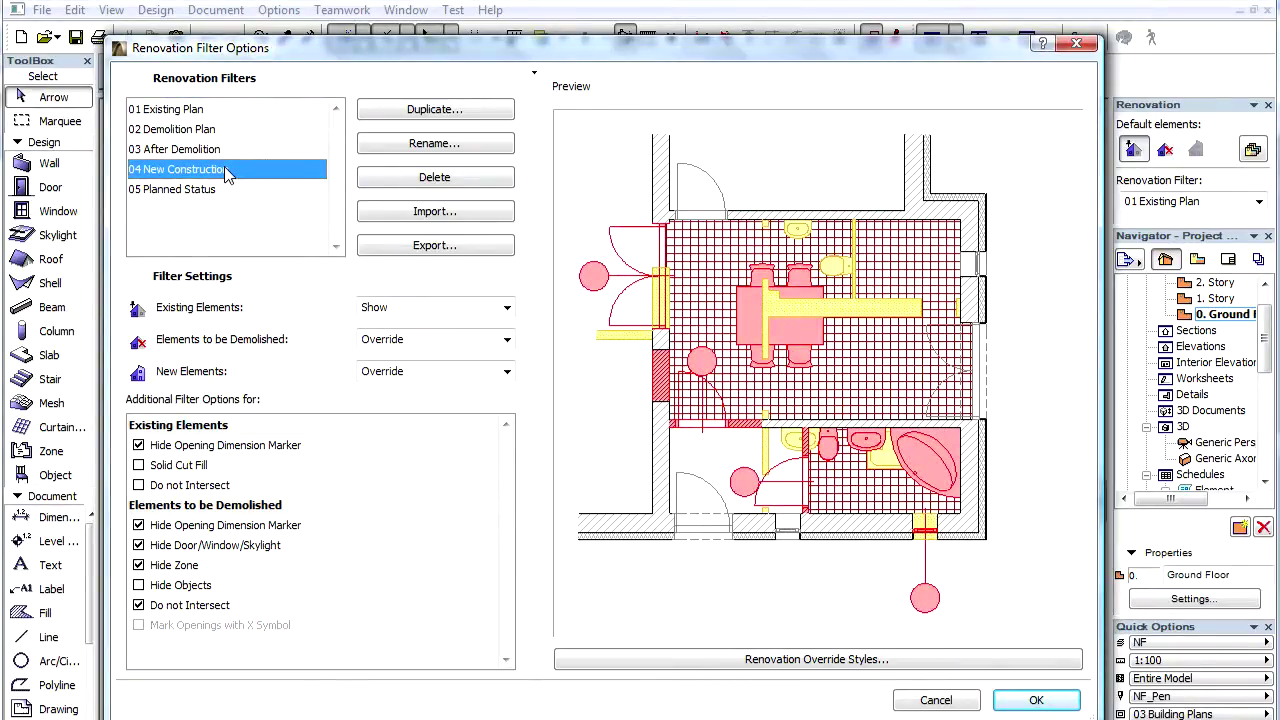
left_click(506, 310)
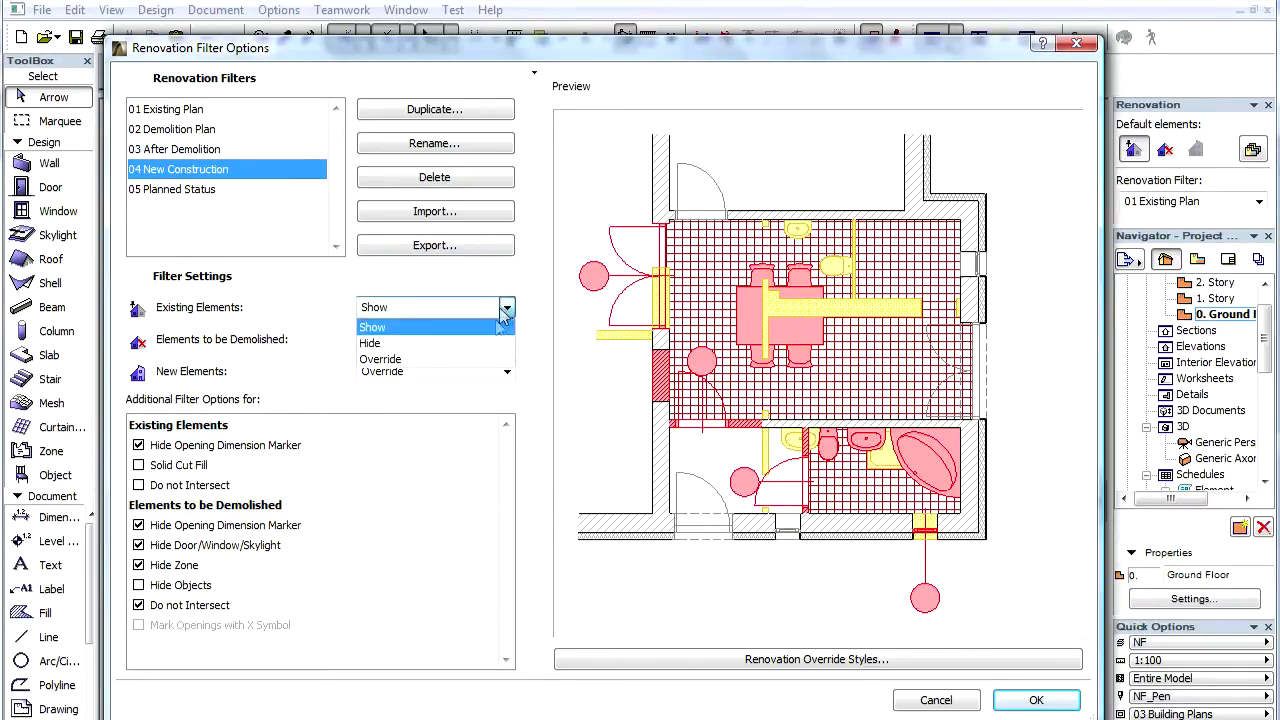
left_click(497, 345)
left_click(505, 314)
left_click(496, 328)
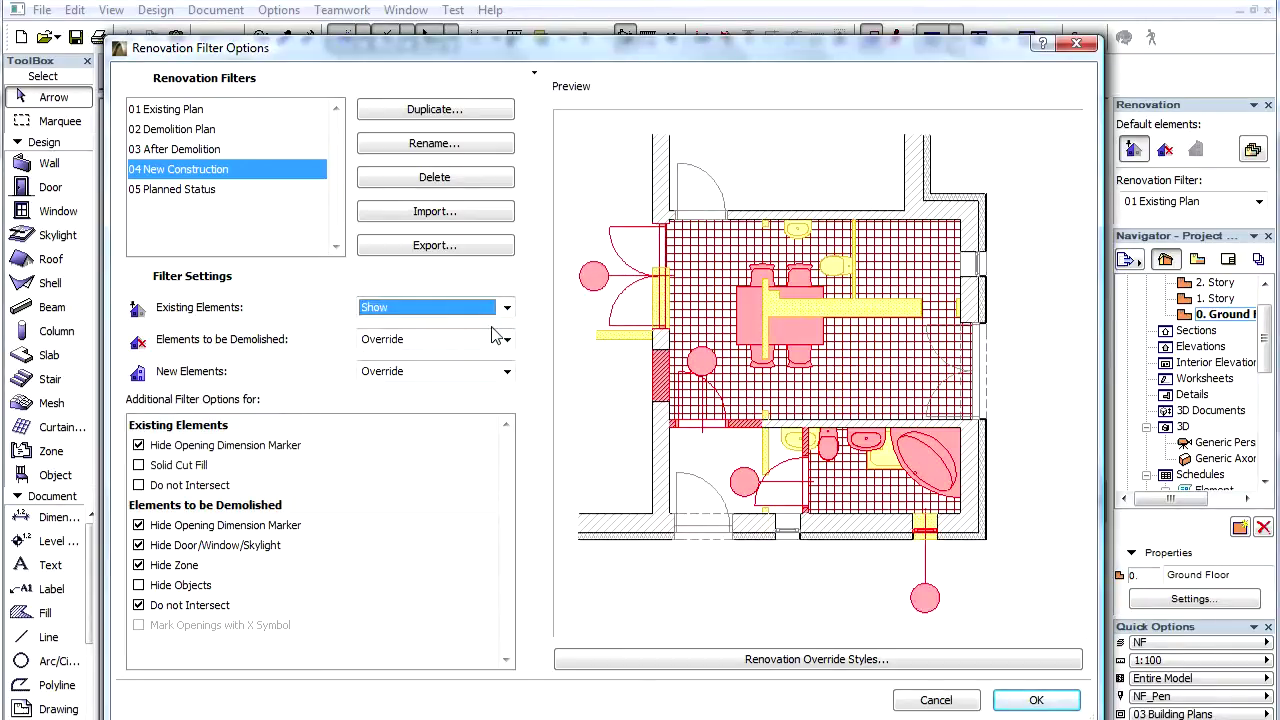
left_click(506, 342)
left_click(506, 343)
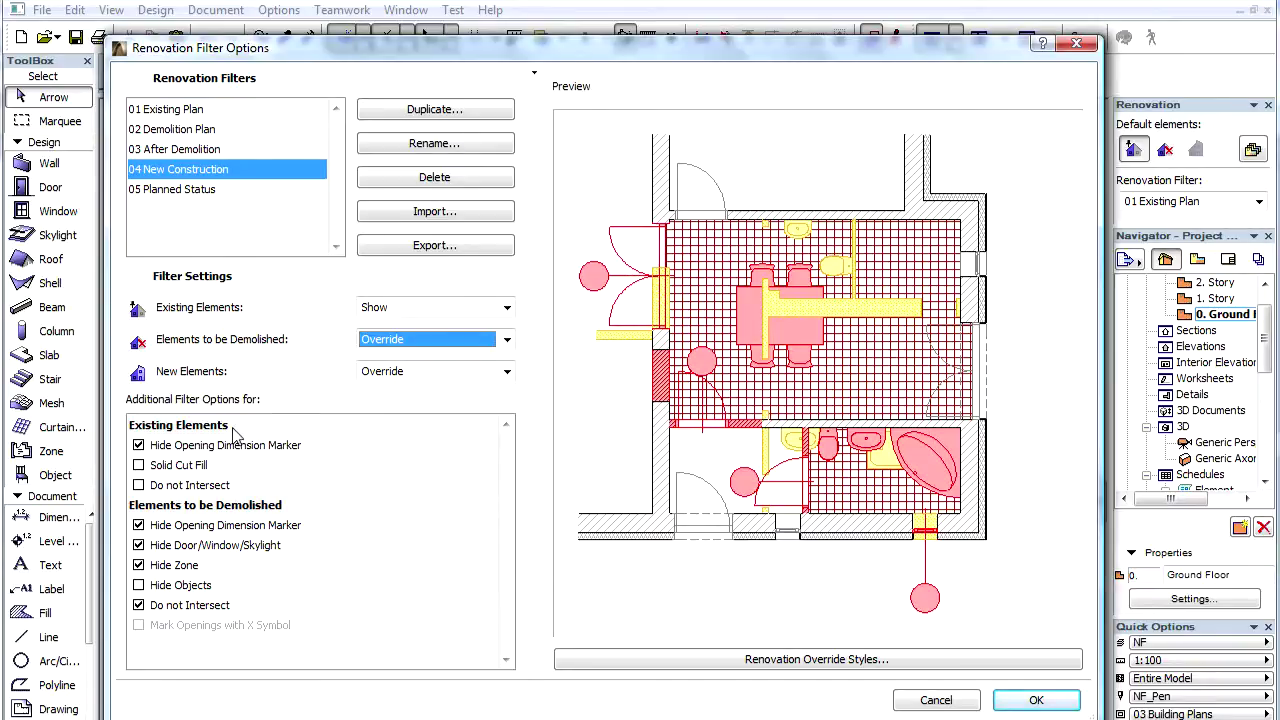
left_click(139, 446)
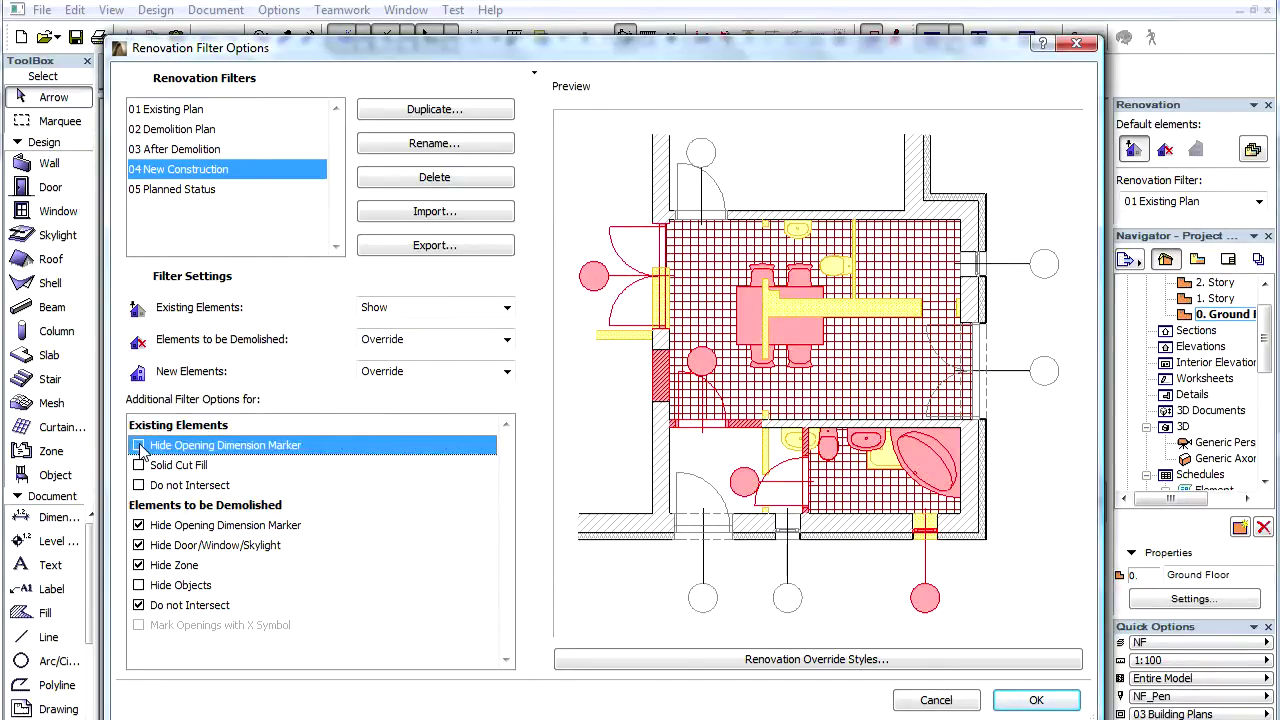
left_click(139, 446)
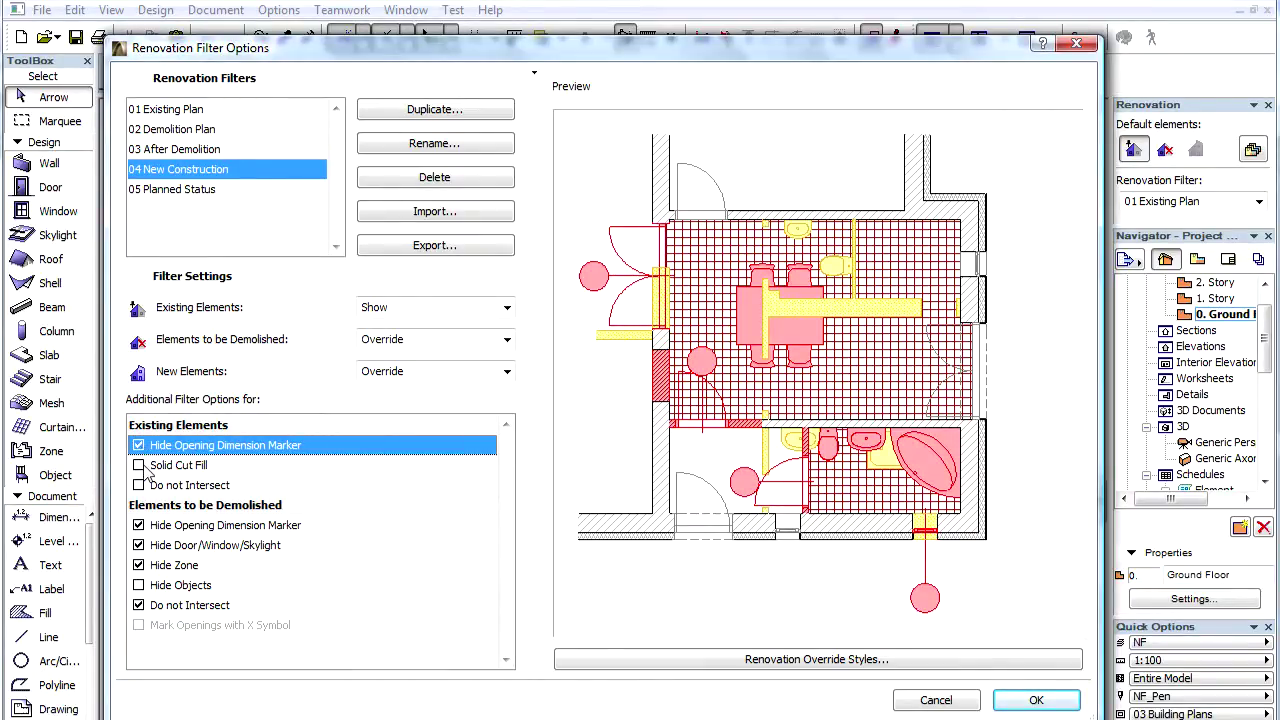
left_click(139, 466)
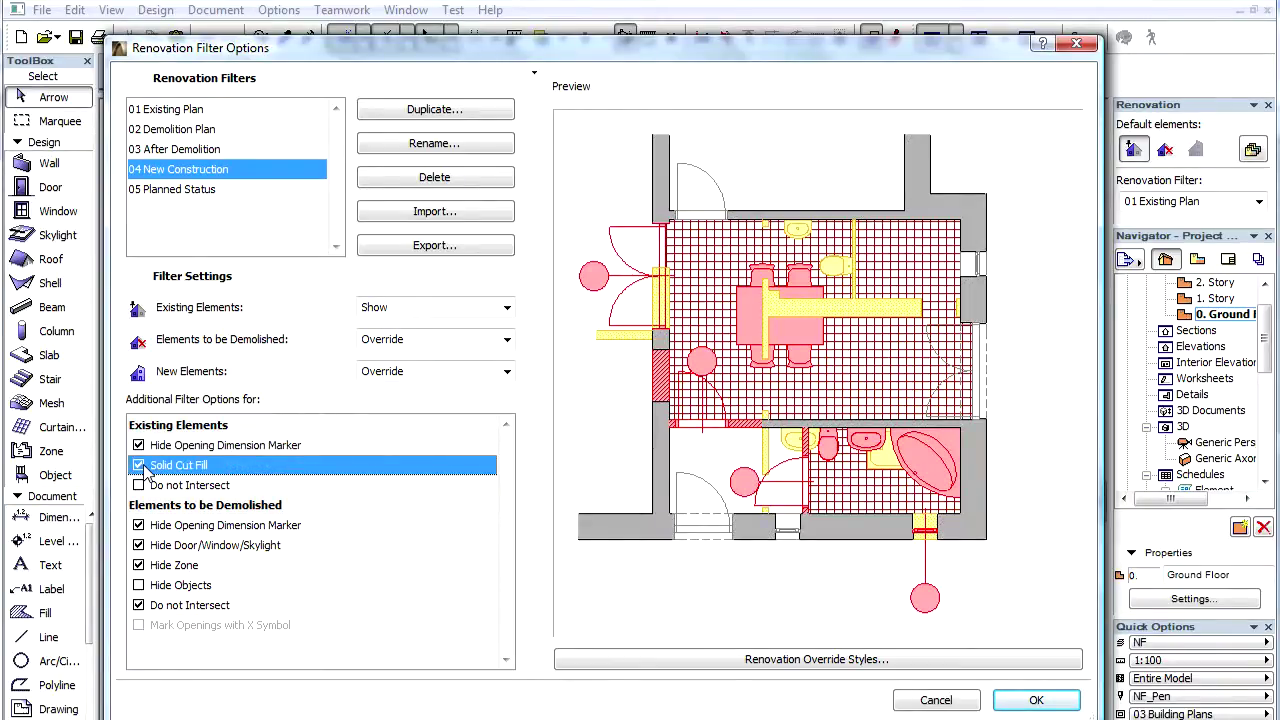
left_click(139, 466)
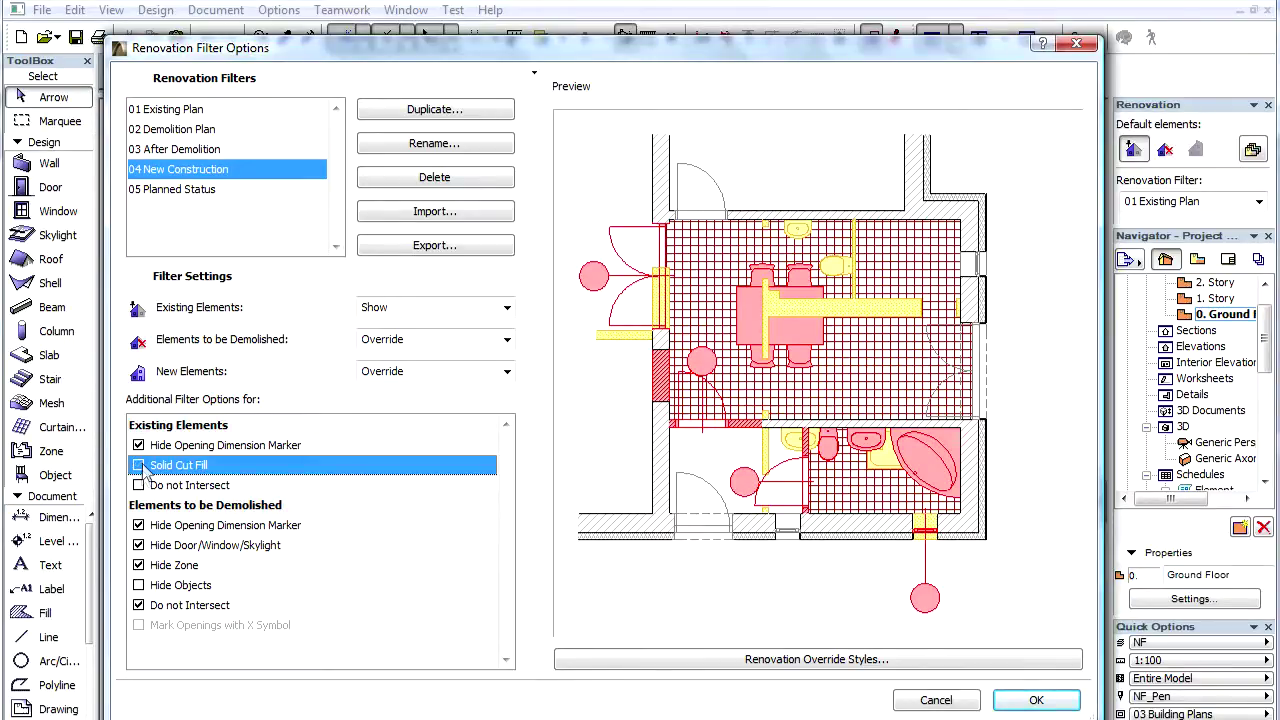
left_click(139, 486)
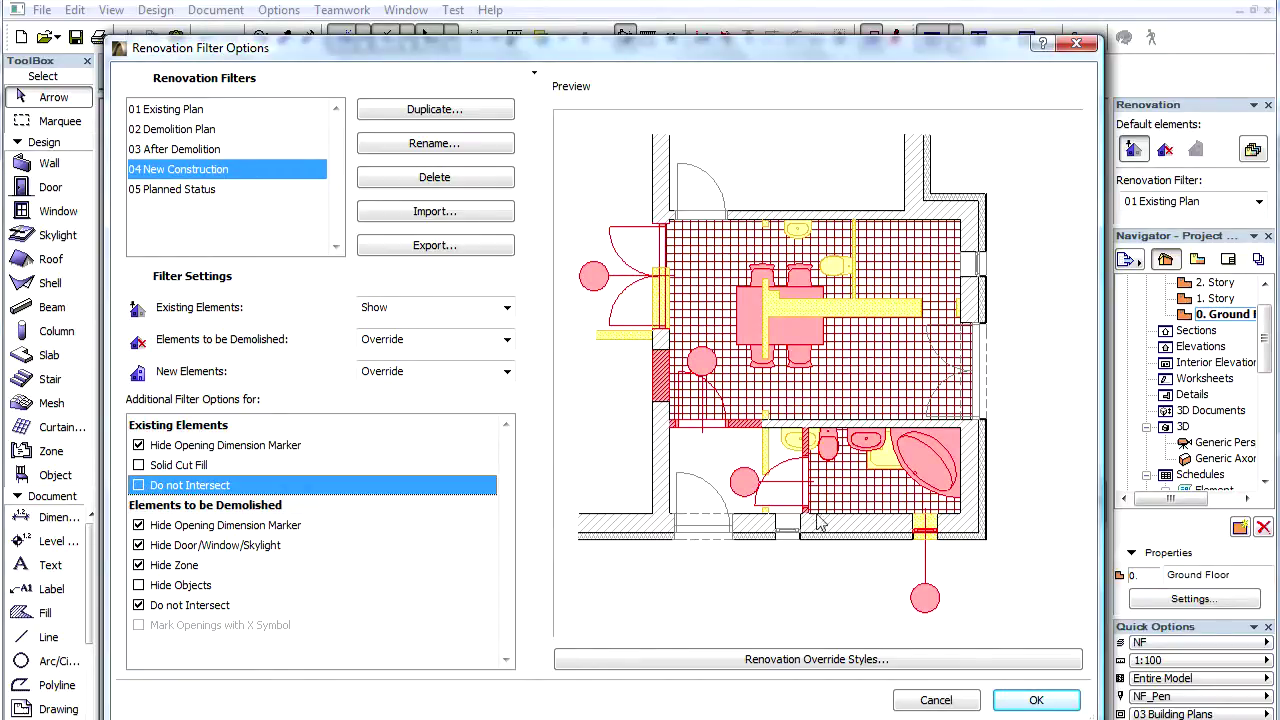
left_click(139, 486)
Make 04 New Construction stop hiding demolished doors and windows, leaving opening markers and zones unchanged
left_click(140, 527)
left_click(140, 527)
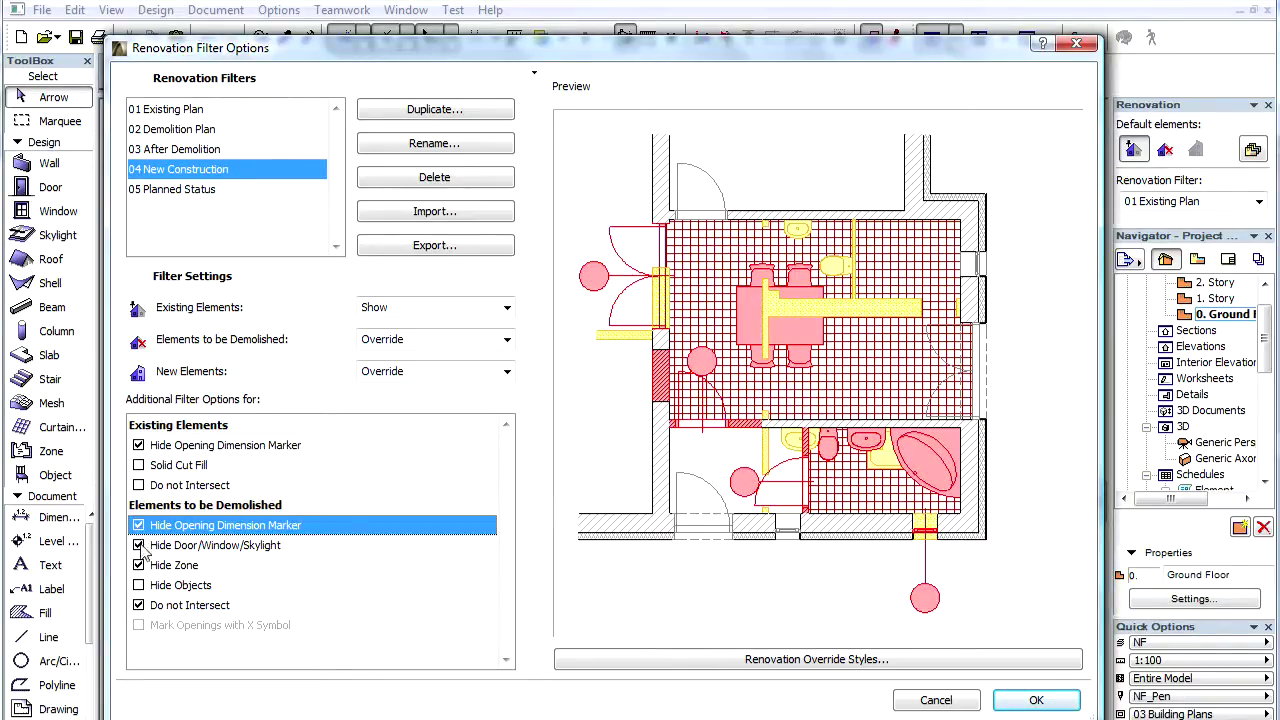
left_click(139, 545)
left_click(139, 545)
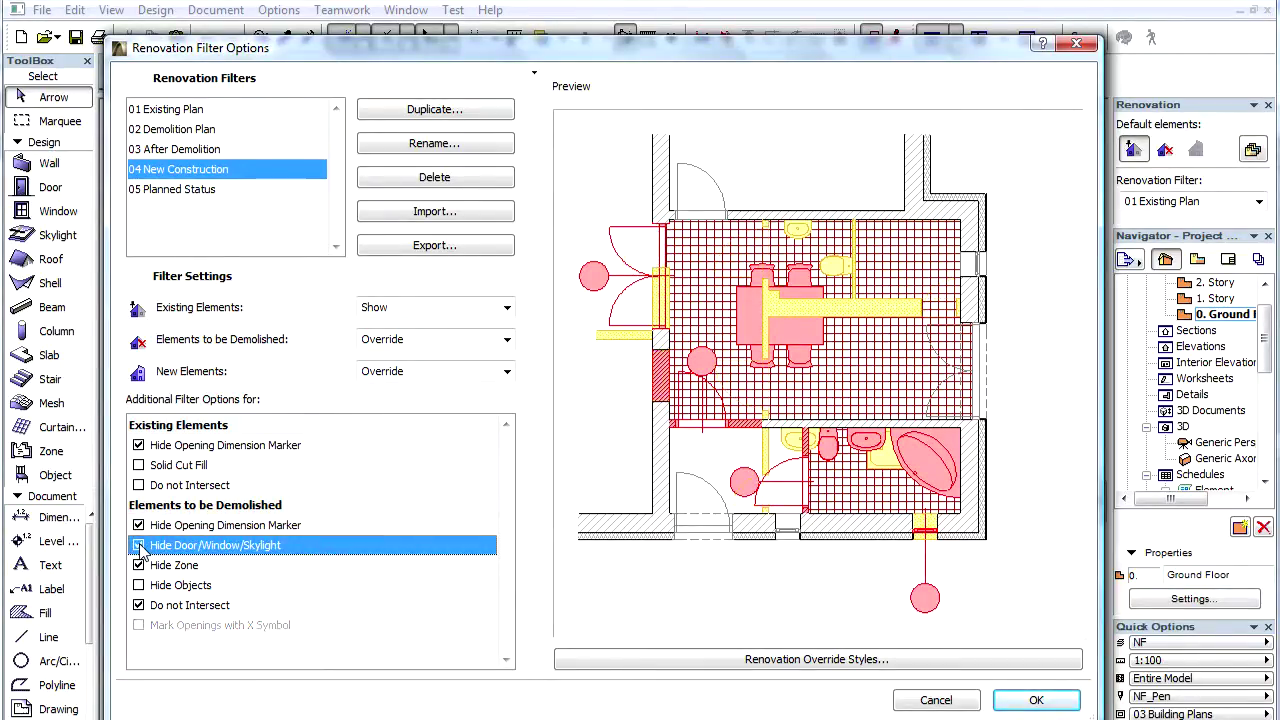
left_click(139, 545)
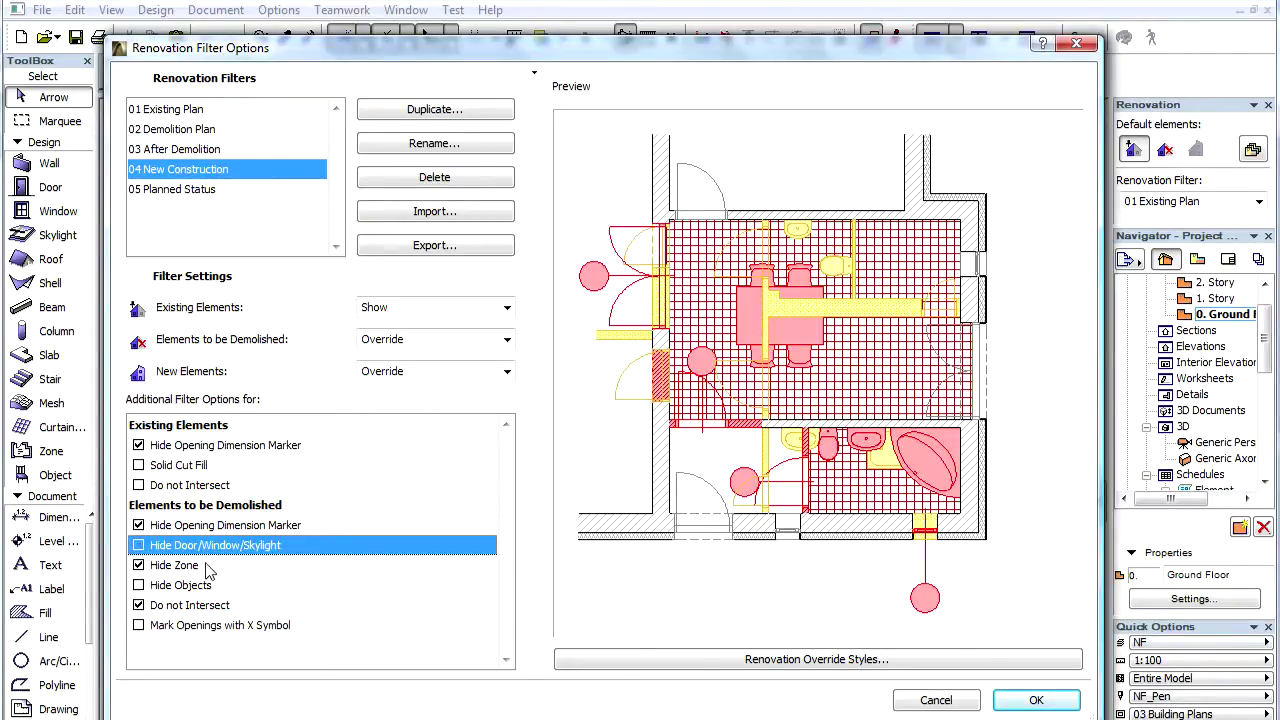
left_click(139, 565)
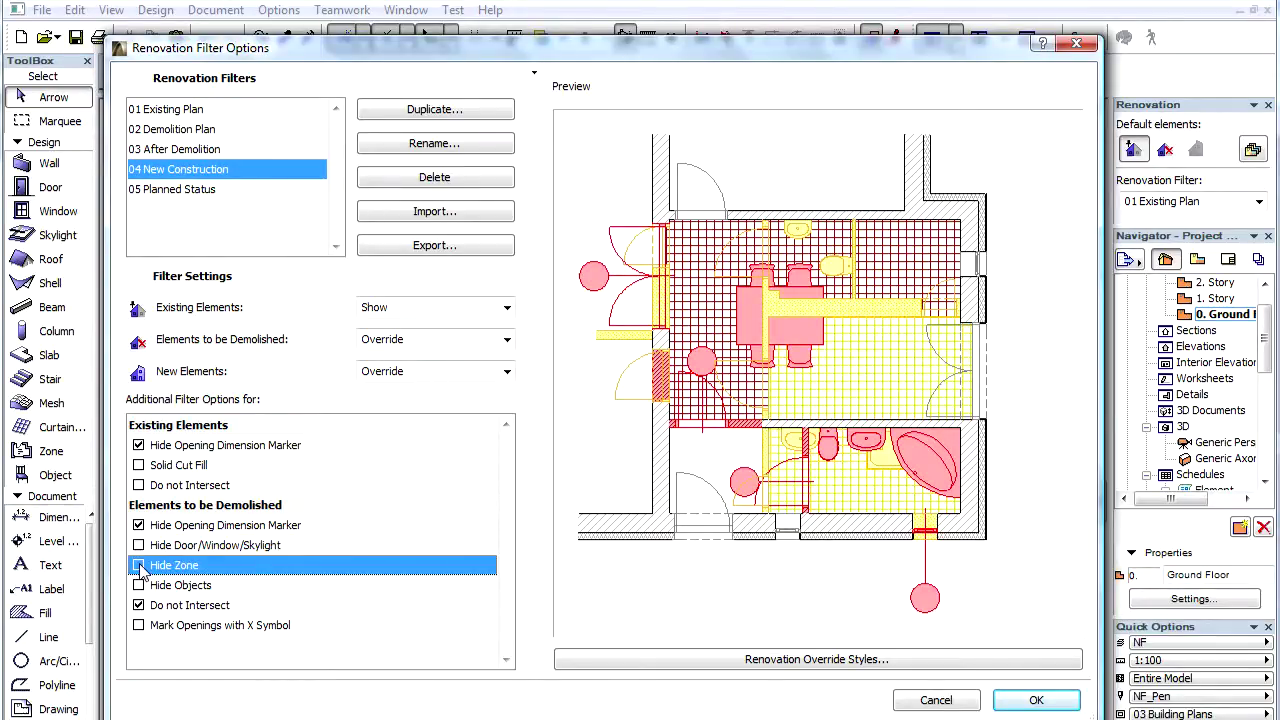
left_click(139, 565)
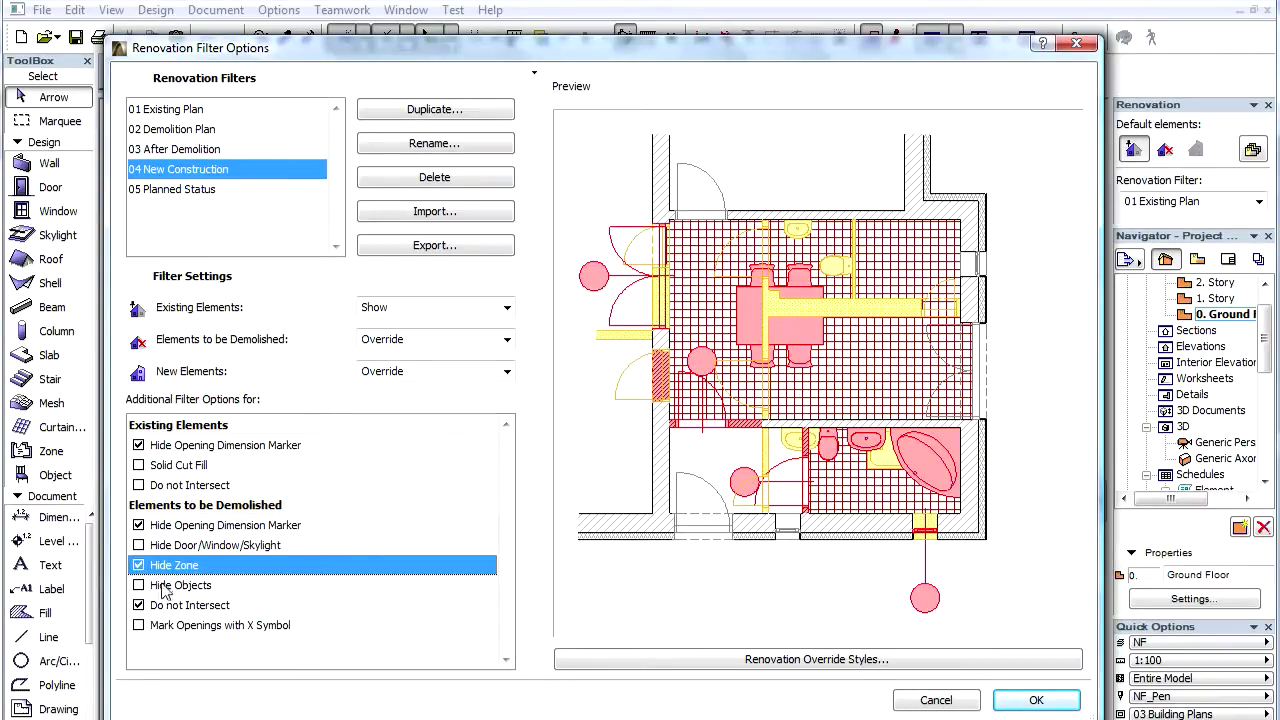
Keep demolished objects visible and Do not Intersect on, and mark demolished openings with X
left_click(139, 585)
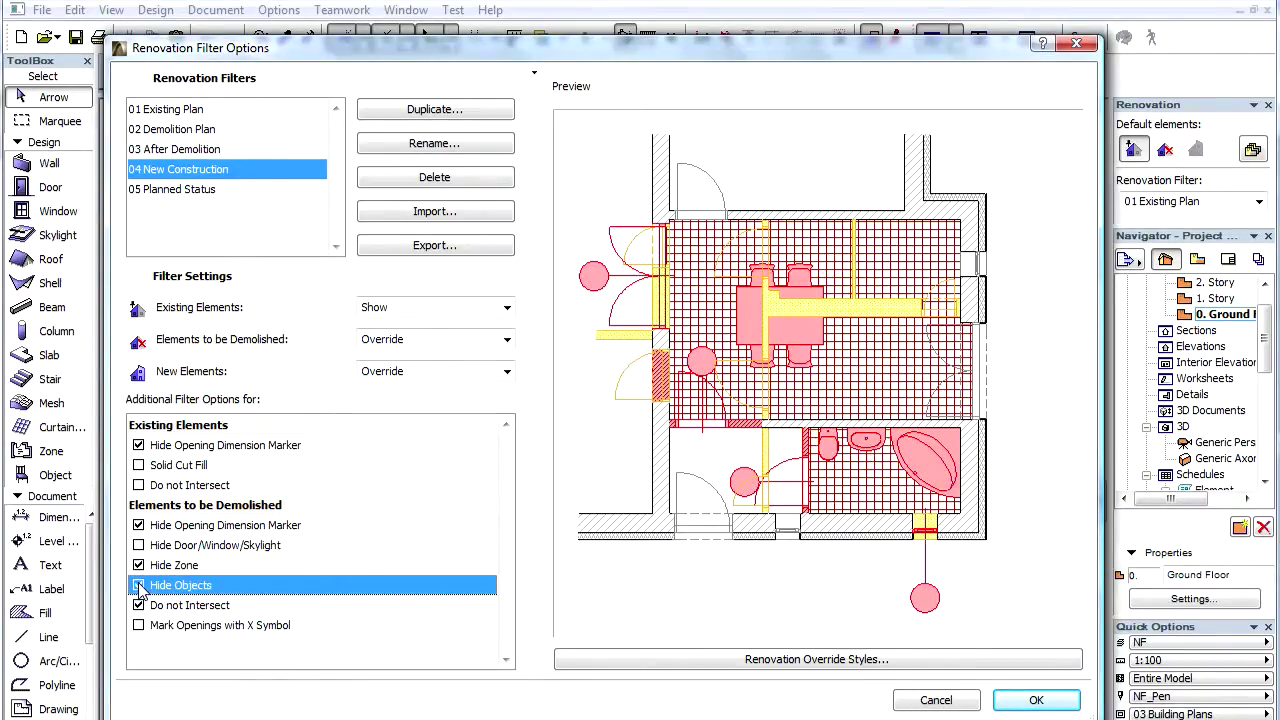
left_click(139, 585)
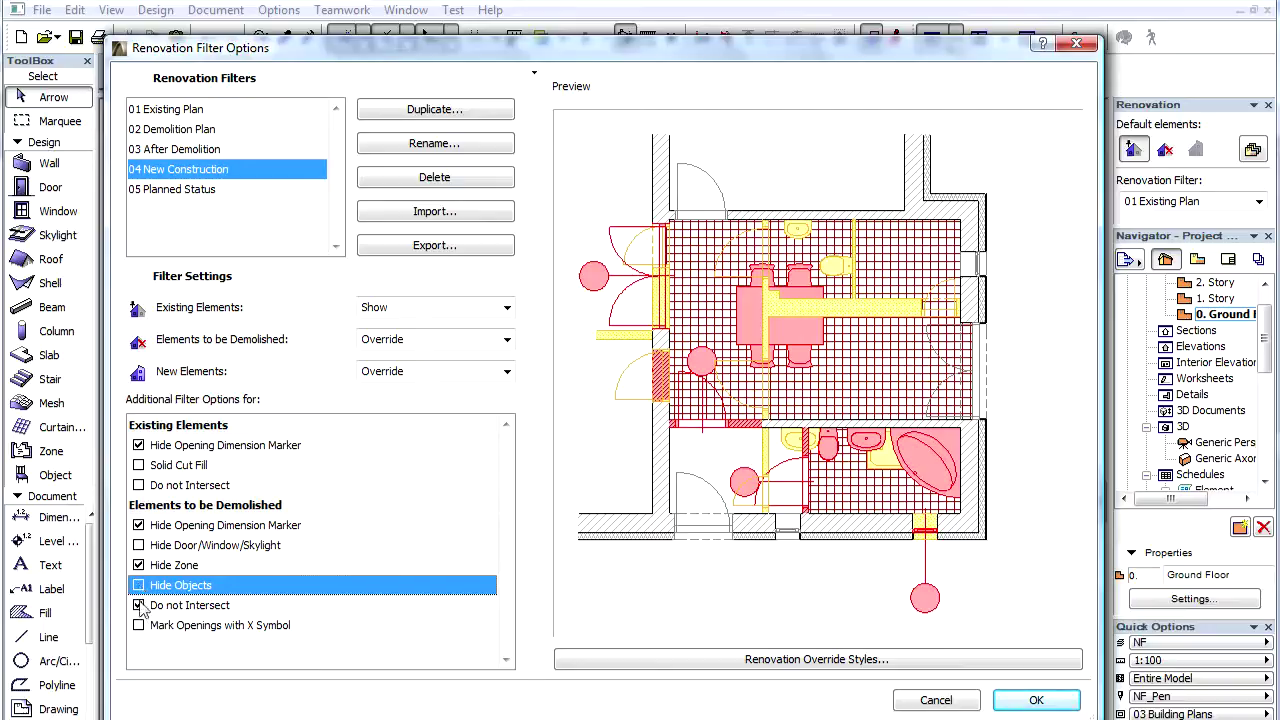
left_click(141, 608)
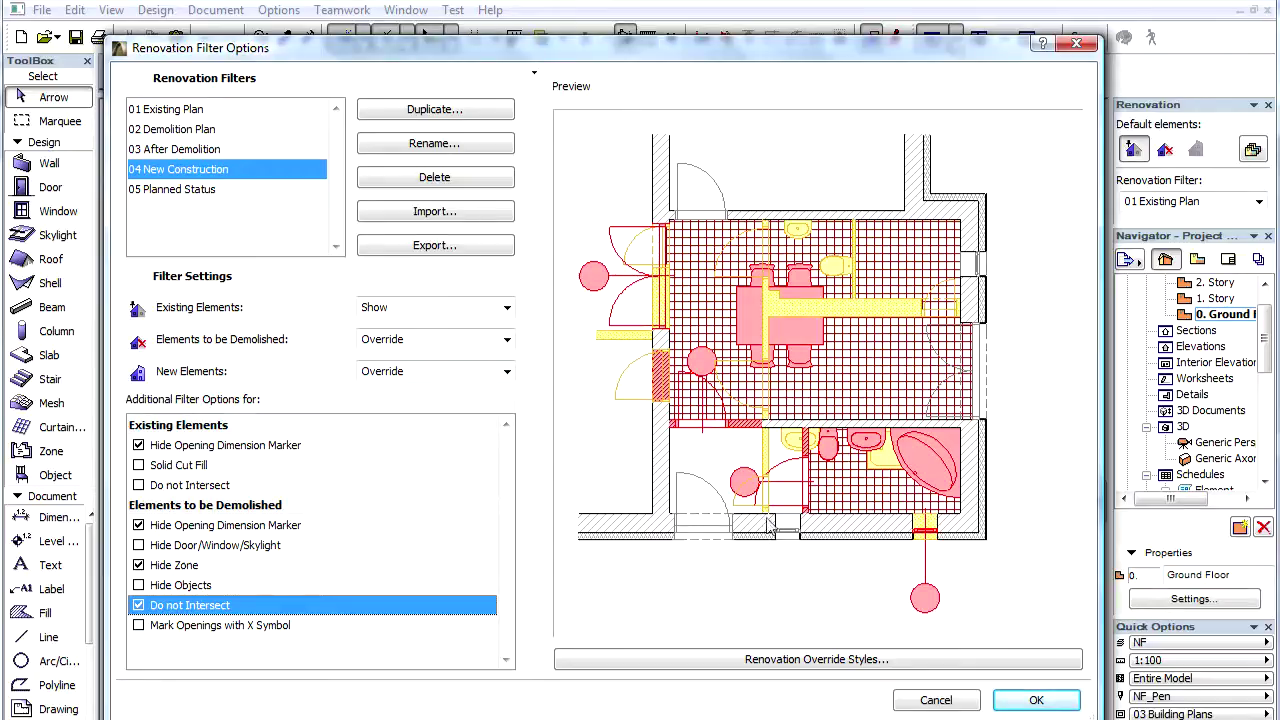
left_click(139, 605)
left_click(140, 625)
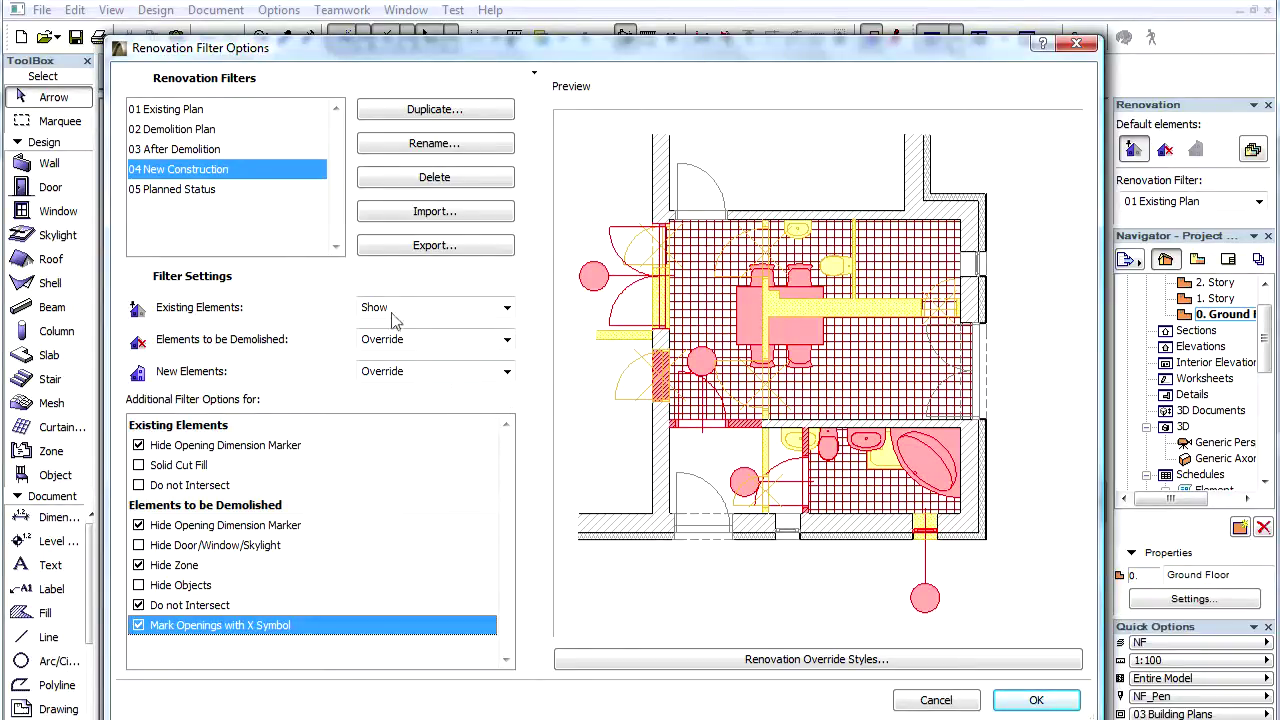
Duplicate 01 Existing Plan as '06 Show All' and set its New Elements to Show
left_click(246, 112)
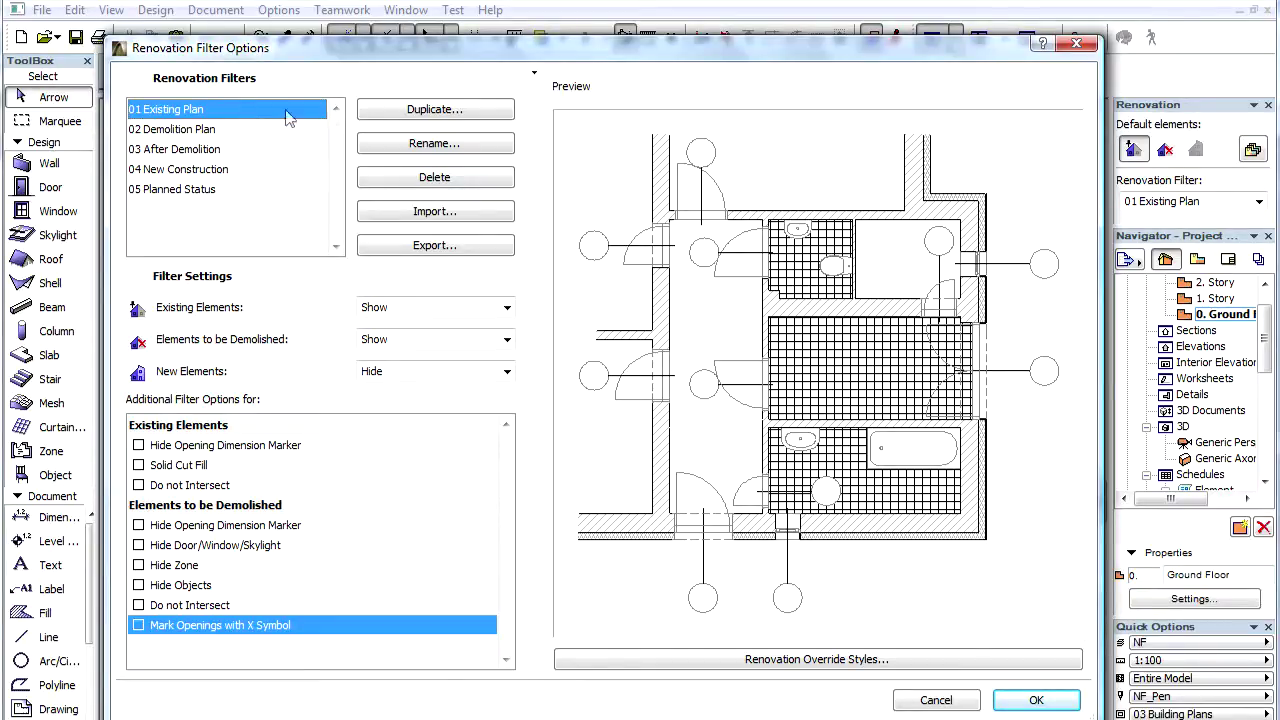
left_click(396, 114)
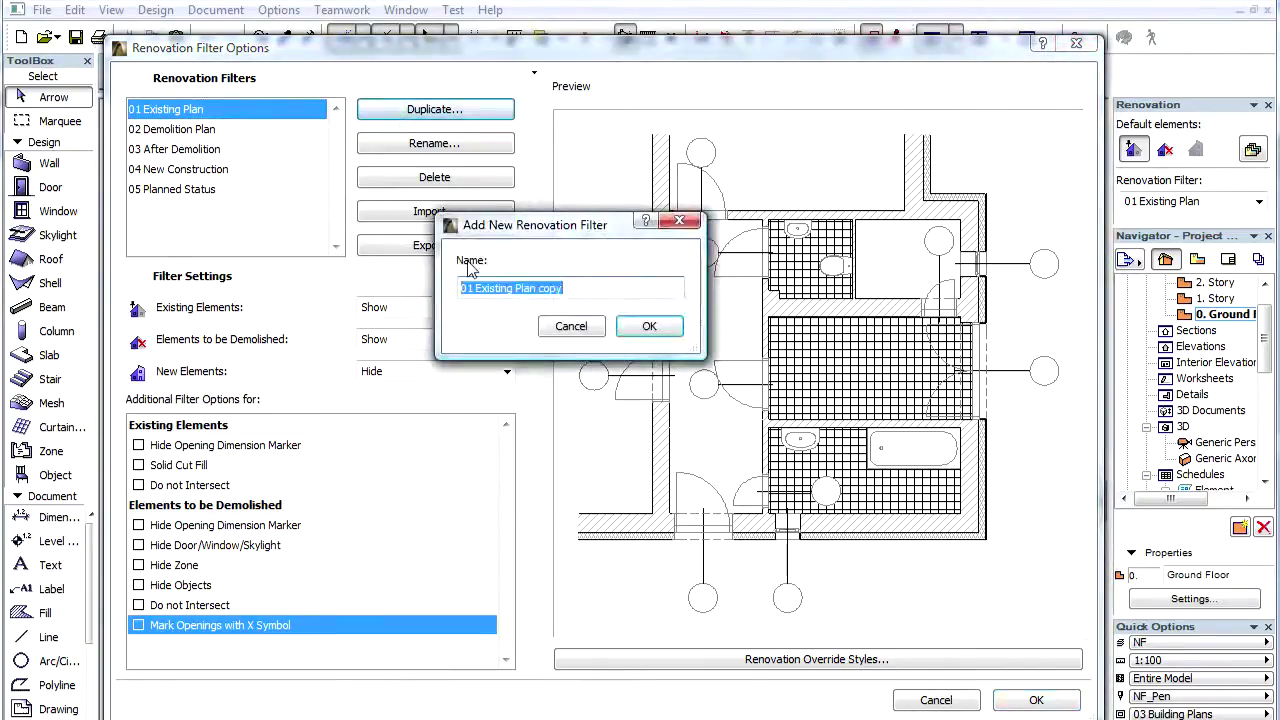
type("06 Show All")
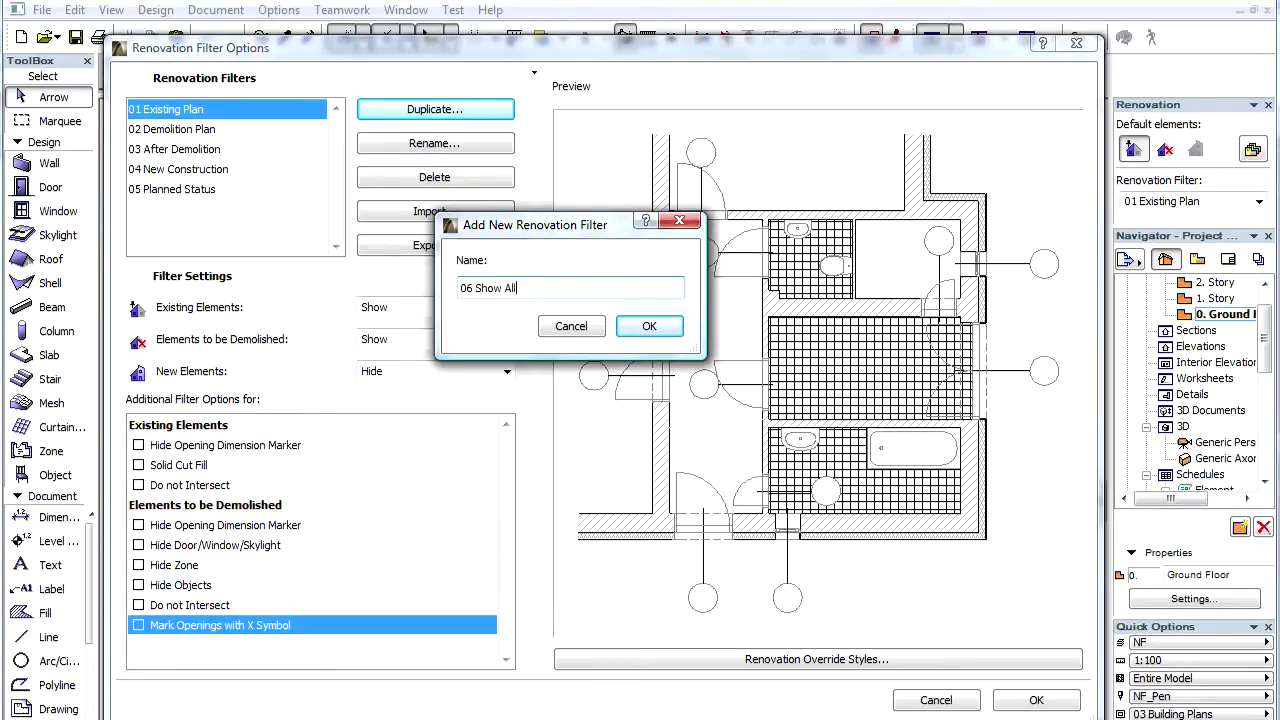
left_click(676, 333)
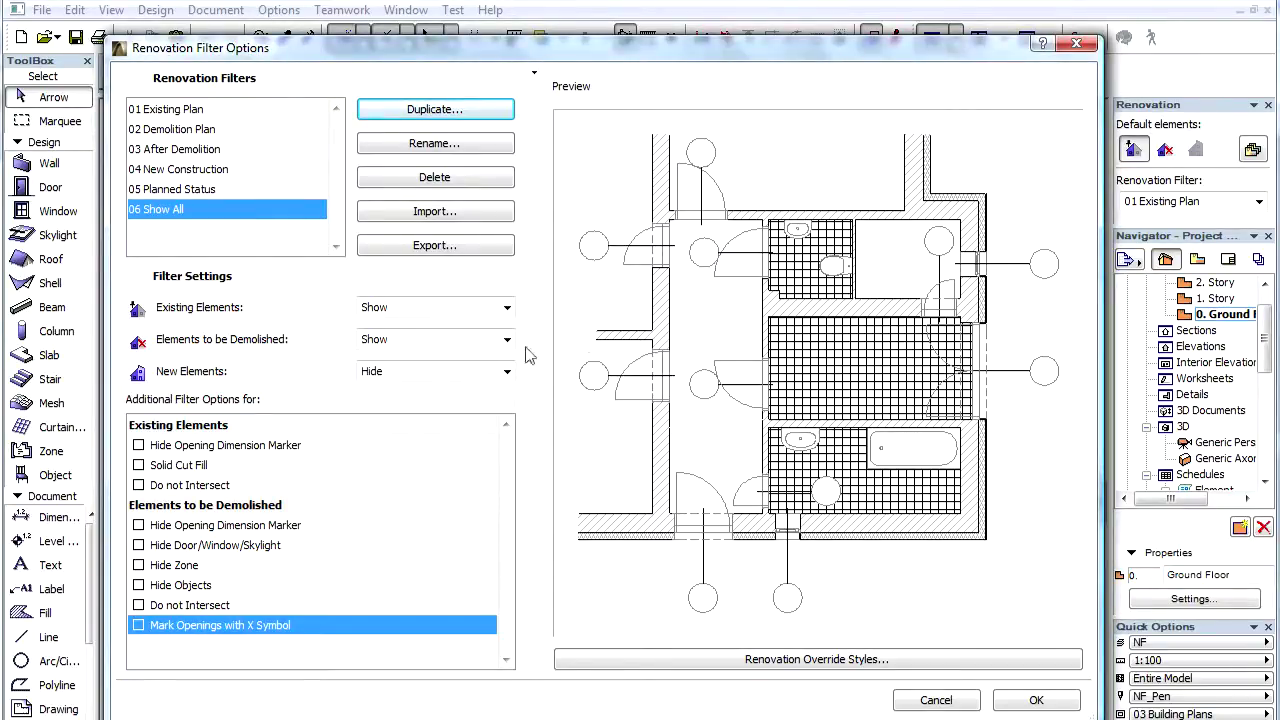
left_click(506, 374)
left_click(500, 391)
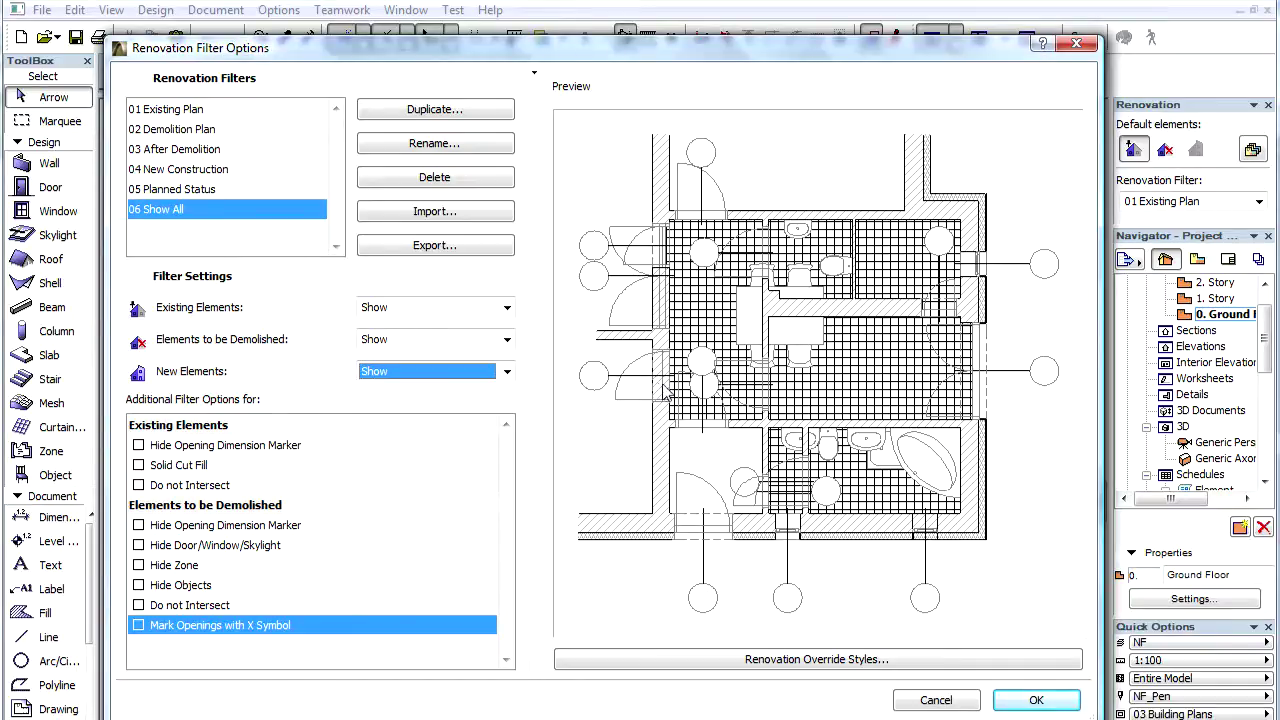
Select 01 Existing Plan and cancel both renaming and deleting it, leaving it unchanged
left_click(308, 113)
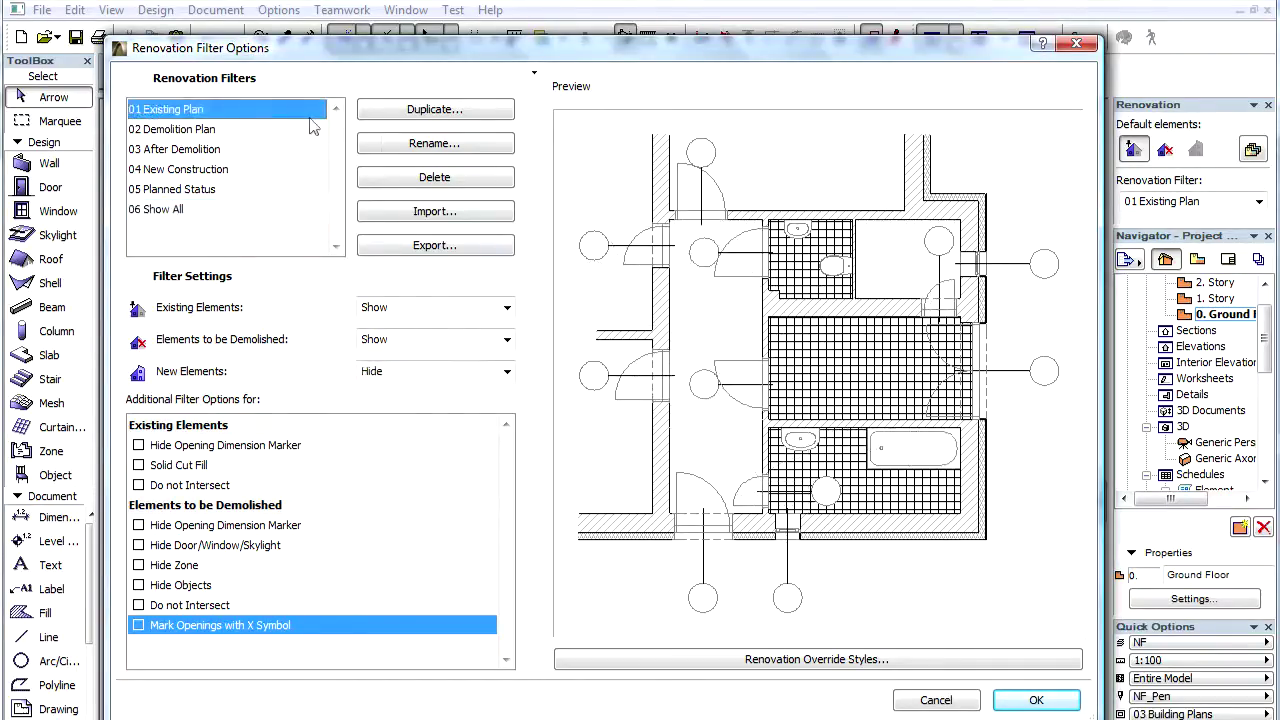
left_click(425, 146)
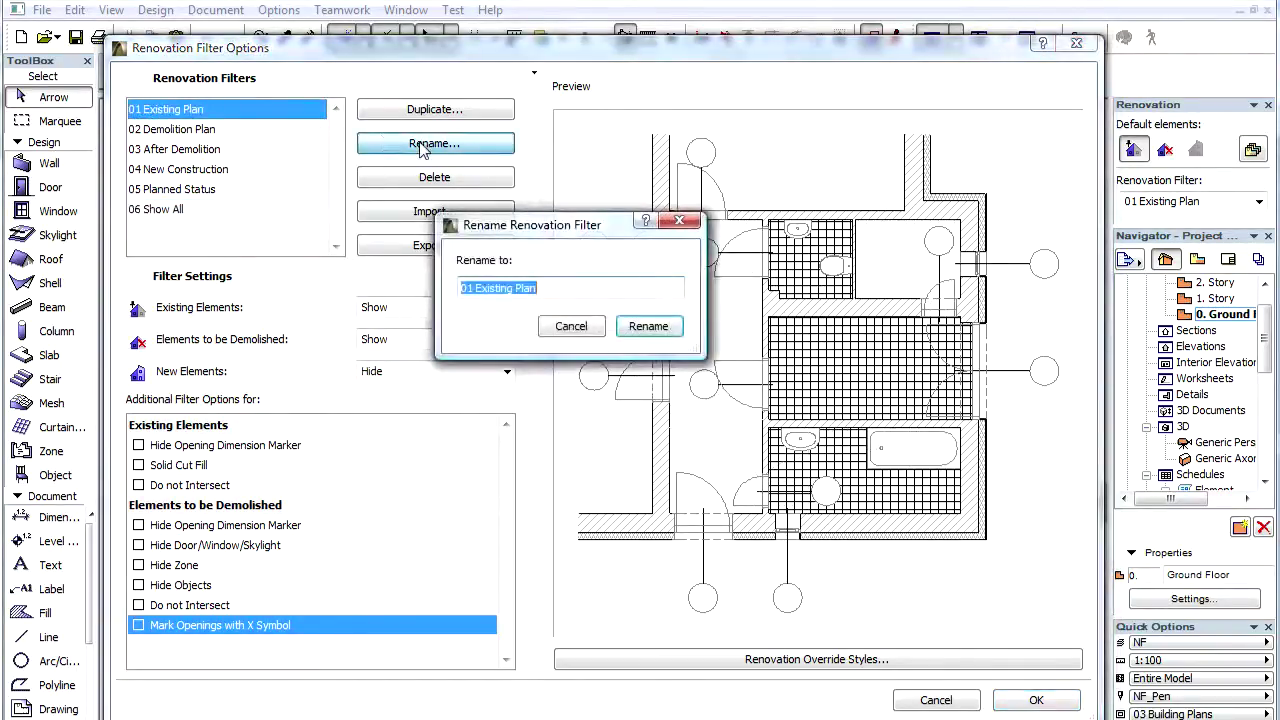
left_click(575, 329)
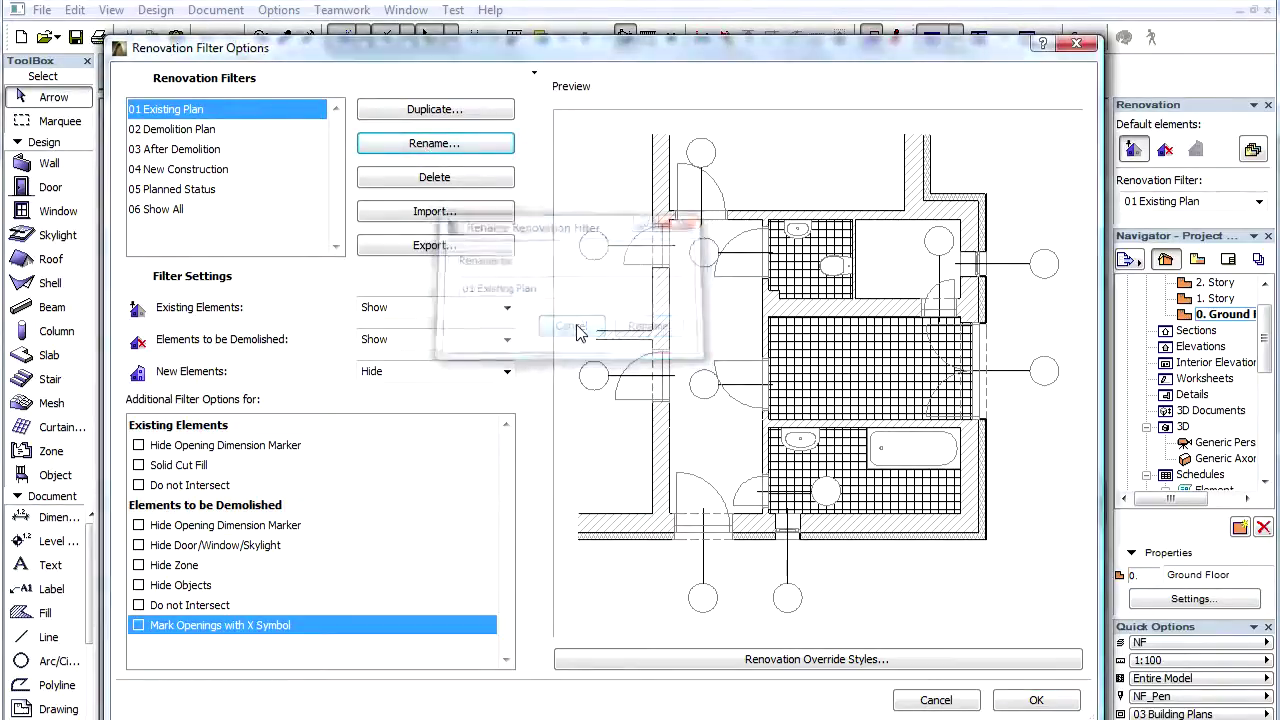
left_click(497, 190)
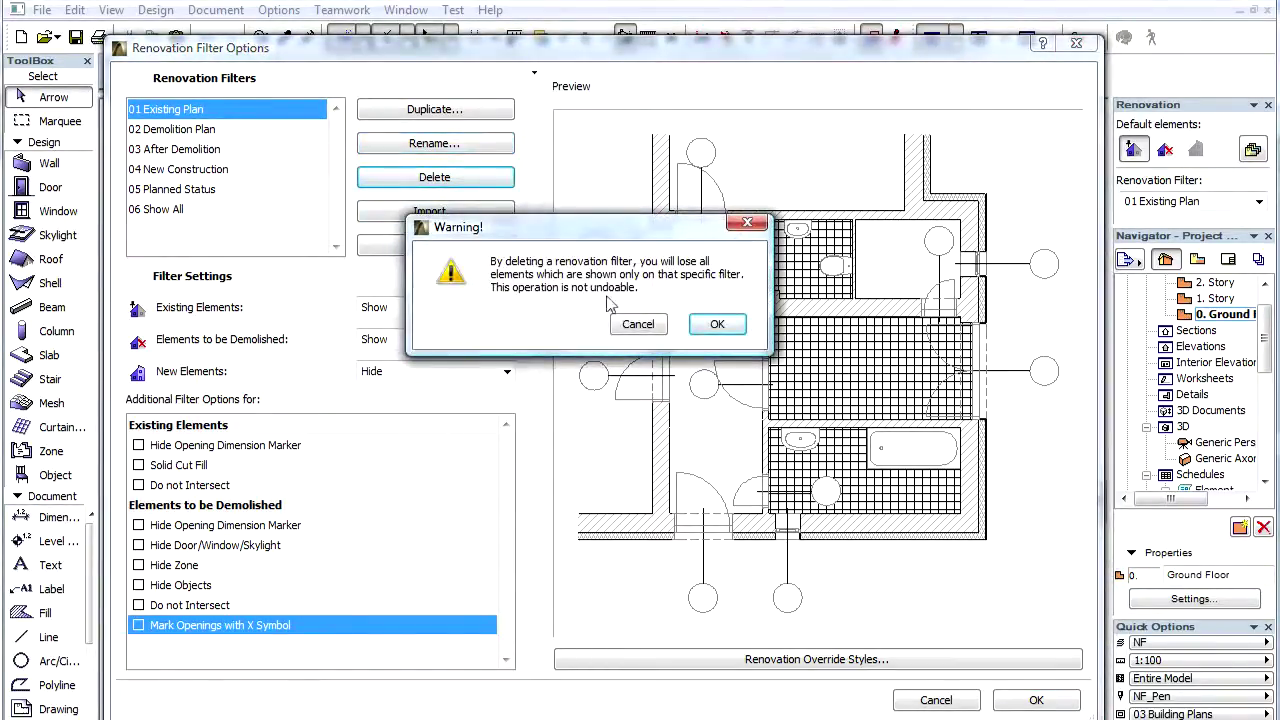
left_click(655, 330)
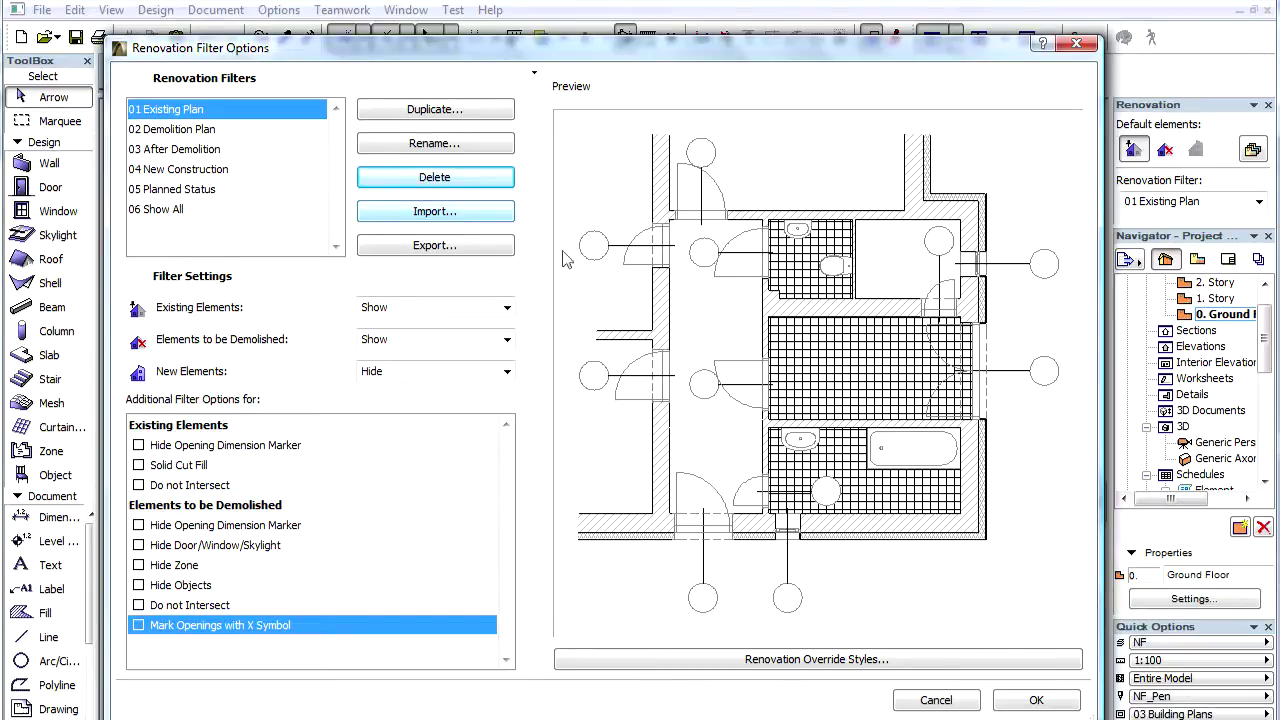
Confirm the filter options, switch the plan to 04 New Construction, and zoom in
left_click(1040, 701)
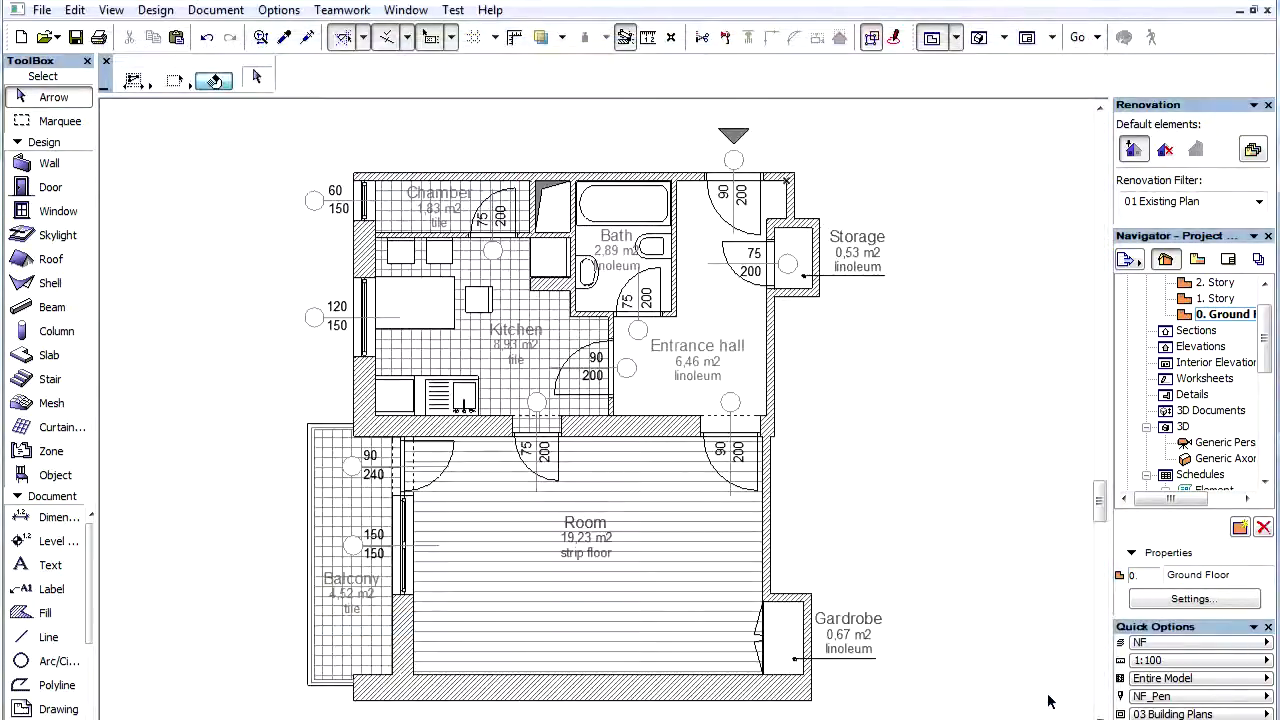
left_click(1185, 203)
left_click(1216, 264)
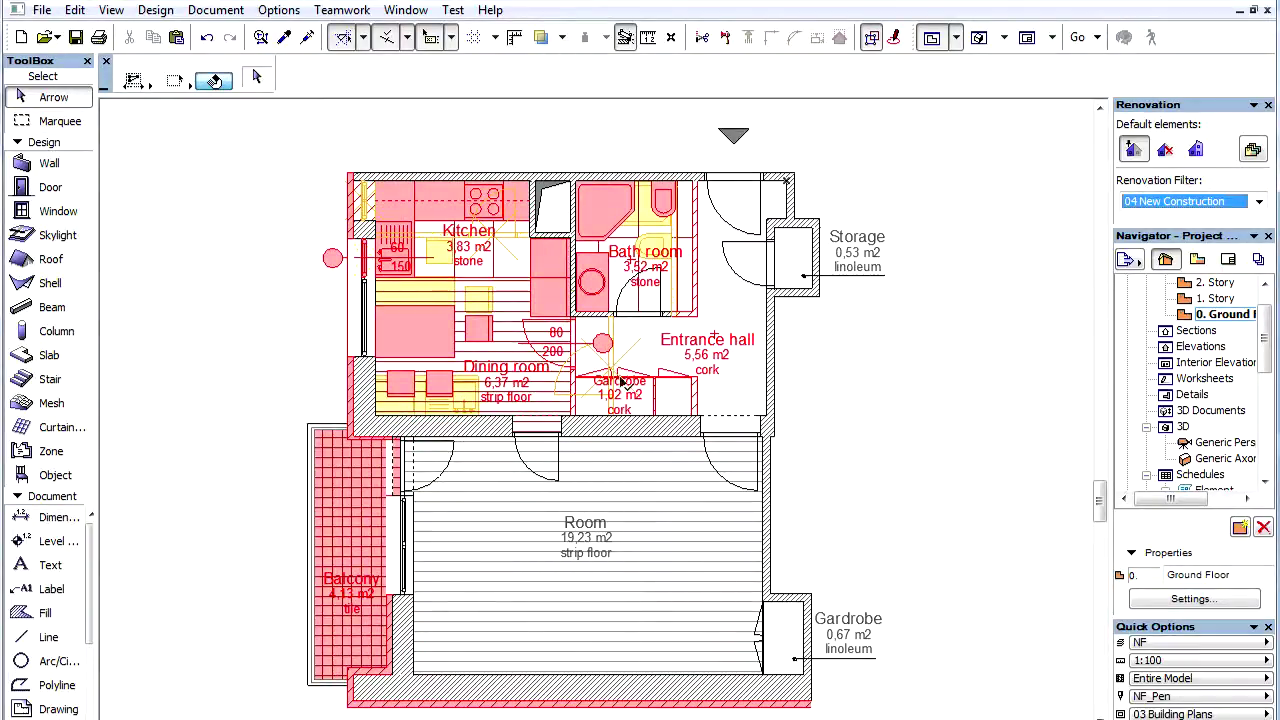
scroll(625, 383, "up", 2)
scroll(625, 383, "up", 1)
scroll(675, 425, "up", 1)
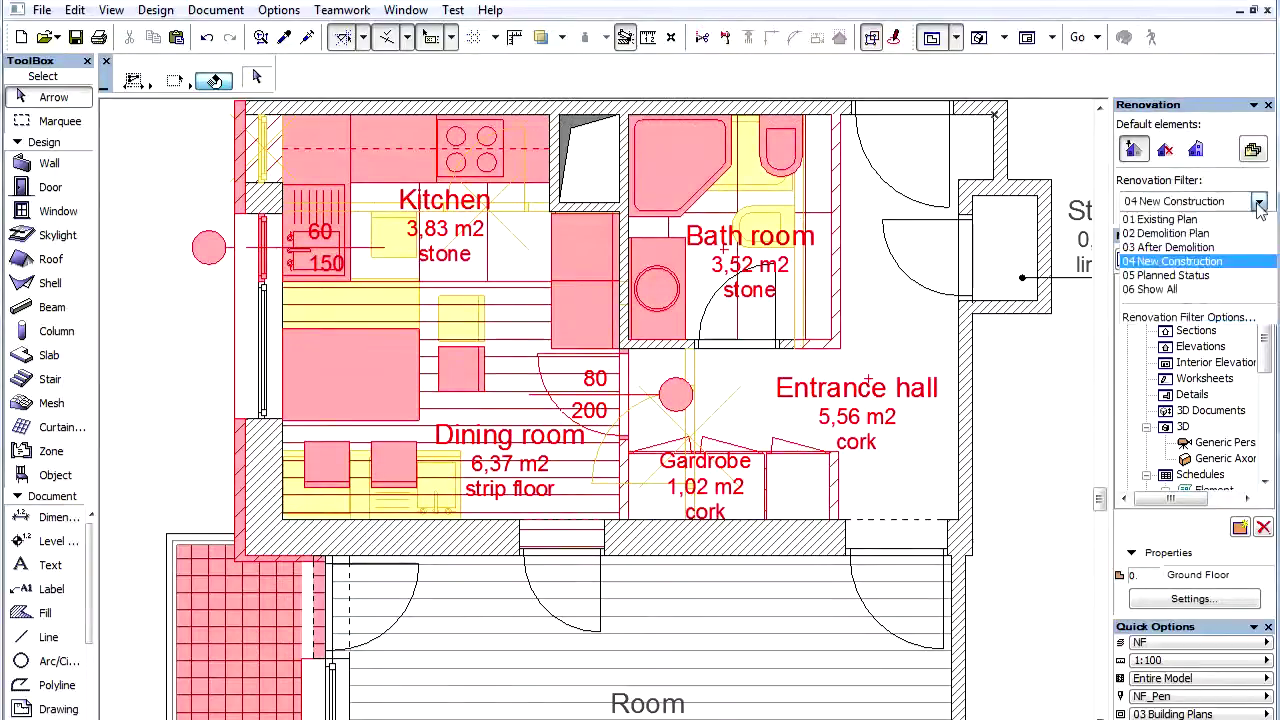